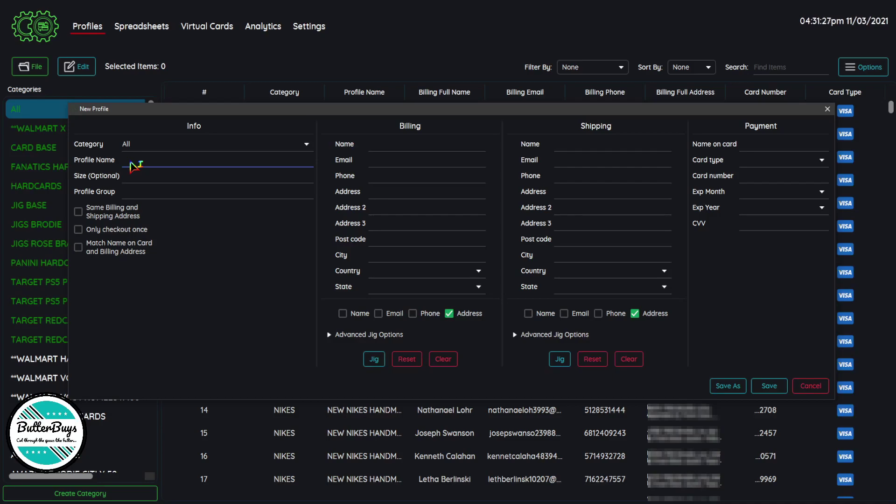
- Name the profile Test 1 and enter the billing full name and e-mail address
type("st 1")
left_click(389, 148)
type("Testito")
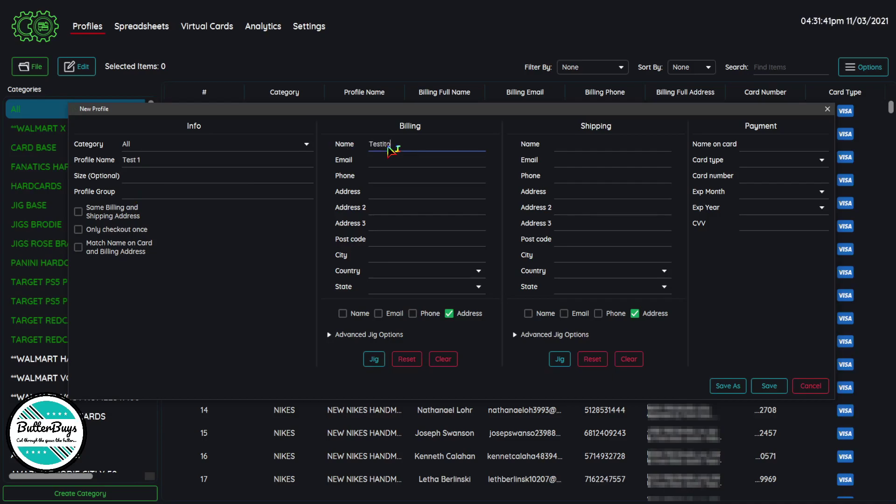
type(" Bandito")
left_click(390, 165)
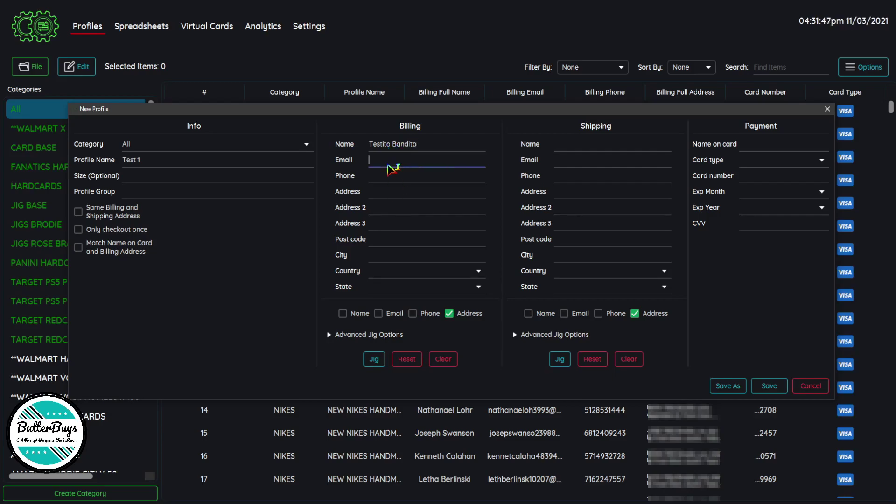
type("testitobandito")
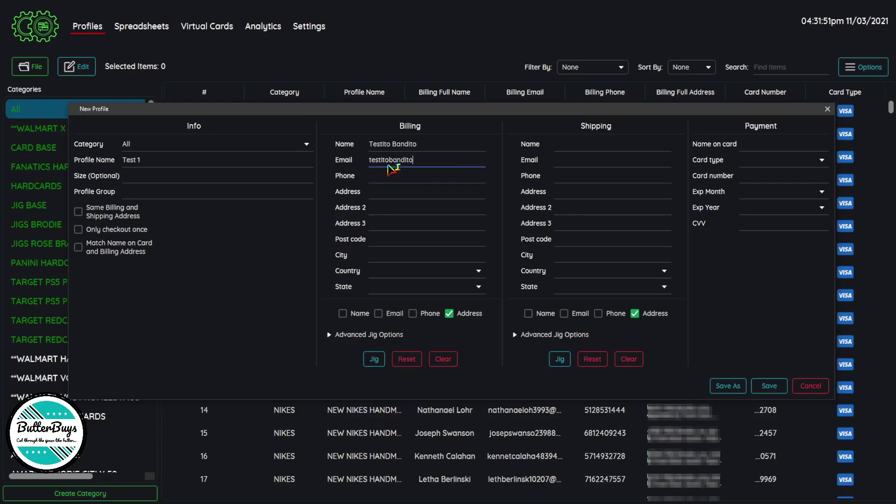
type("@")
type("ema")
key("BackSpace")
key("BackSpace")
type("xamplemail.com")
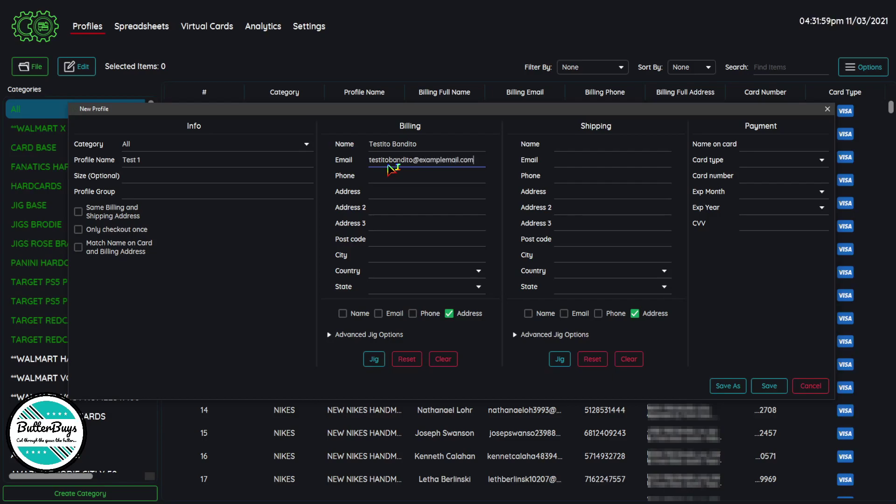
- Enter the billing phone number, street address and a second address line
left_click(427, 178)
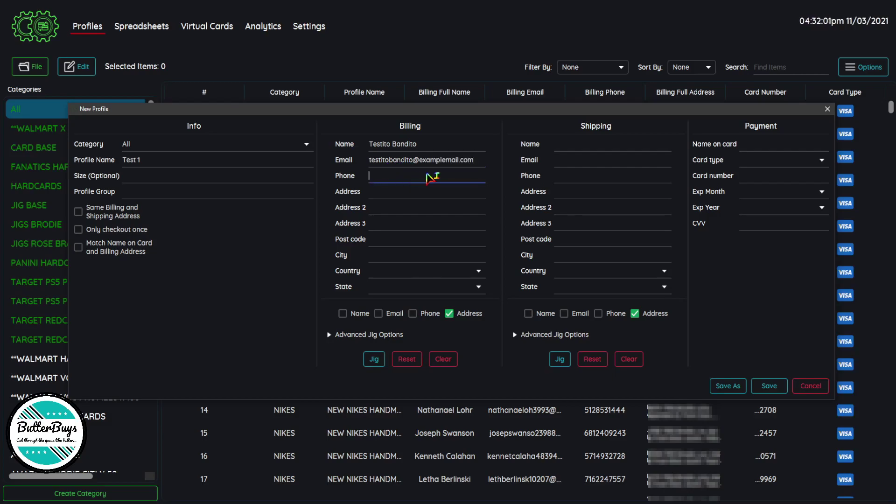
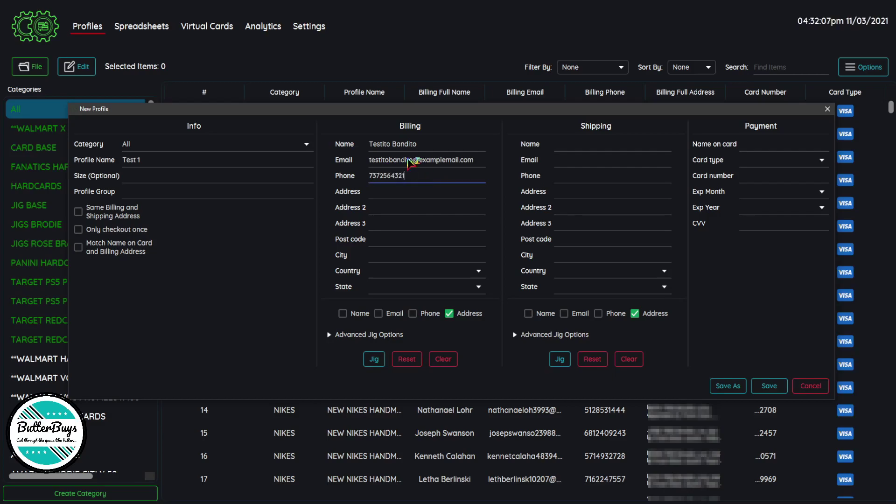
left_click(396, 195)
type("123")
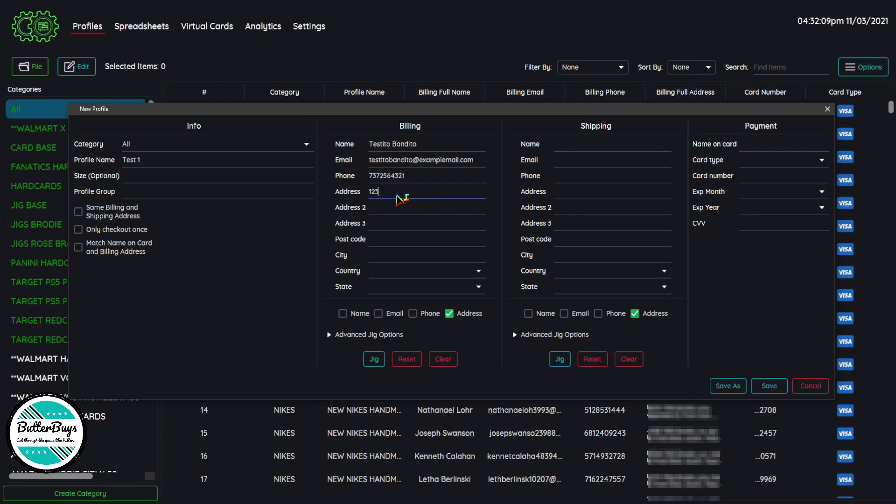
type(" Main Street")
left_click(386, 212)
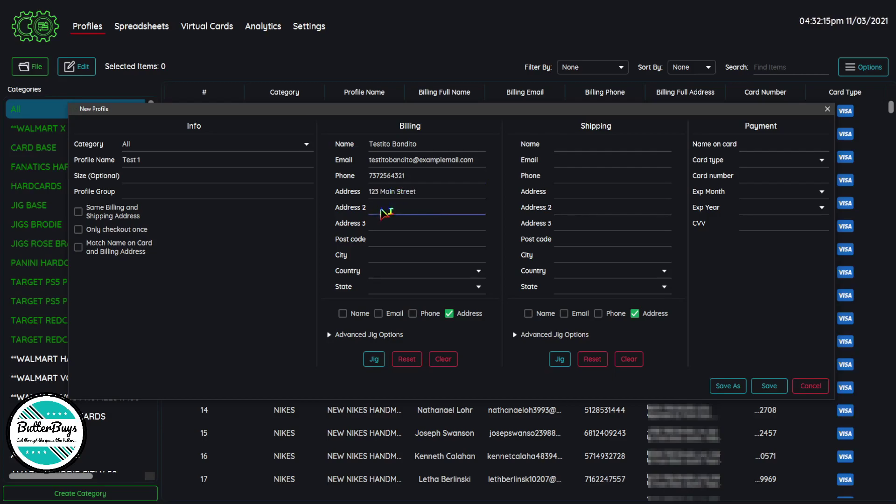
type("Unit")
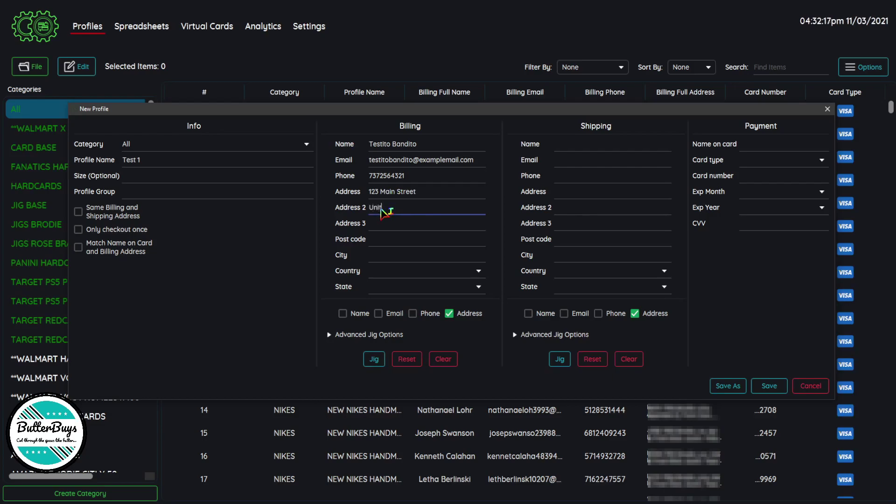
type(" A123")
- Clear the second address line, enter the post code, and let city, country and state auto-fill
left_click(392, 224)
left_click(393, 243)
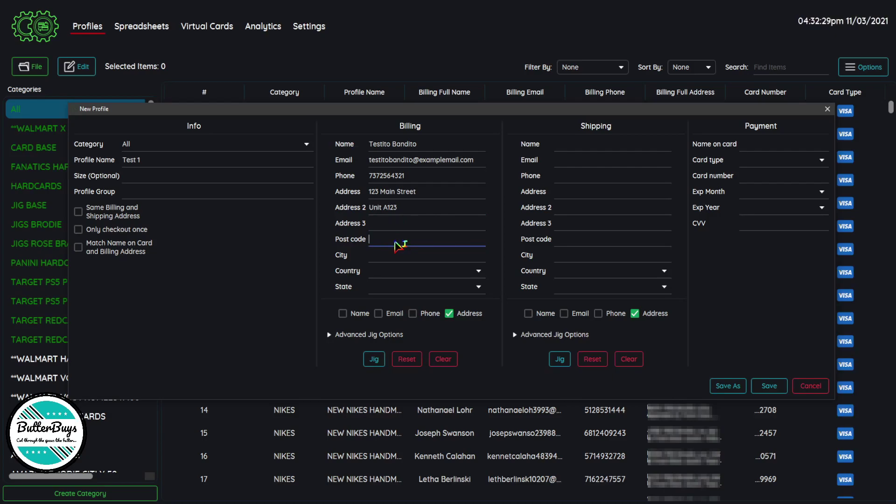
left_click_drag(402, 210, 359, 213)
key("BackSpace")
left_click(383, 230)
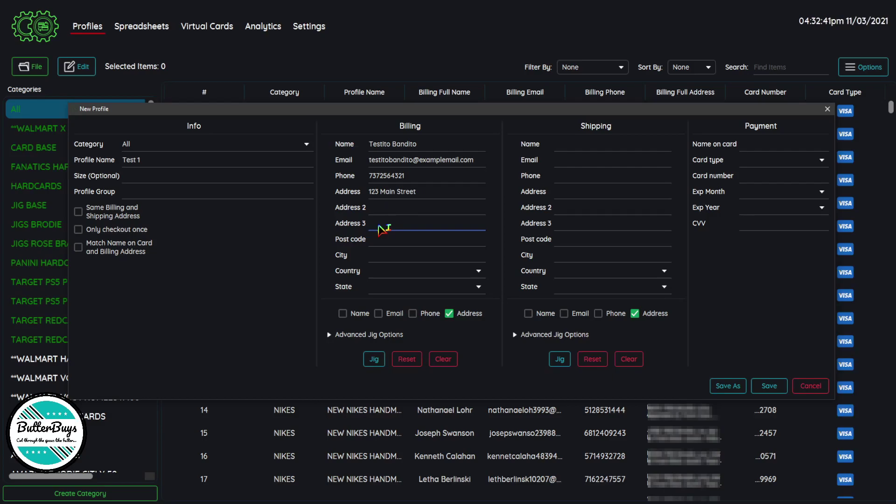
left_click(381, 242)
type("78745")
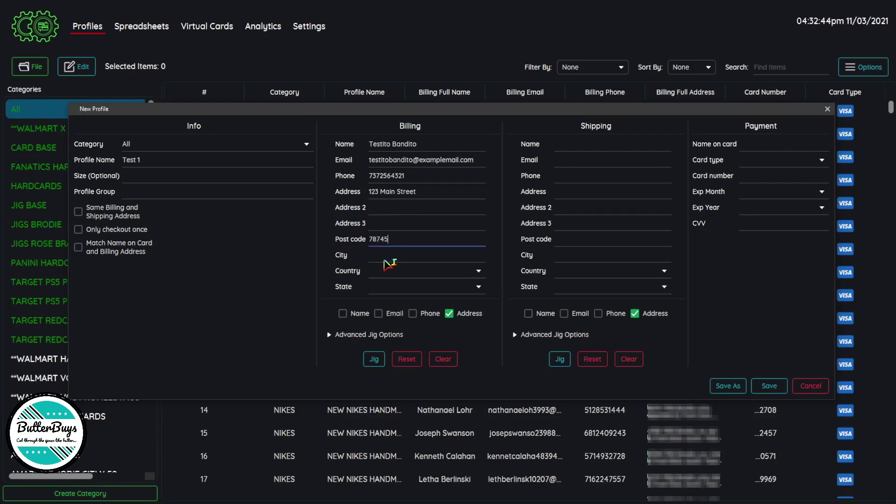
left_click(386, 258)
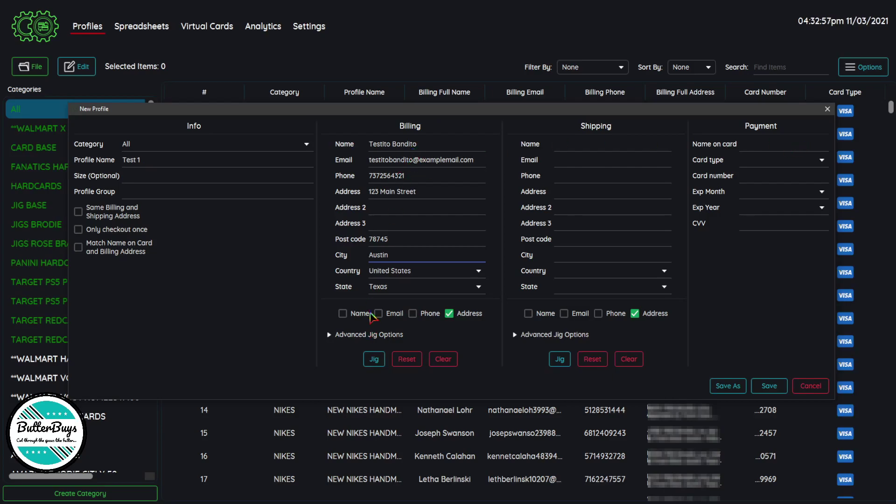
- Enable Same Billing and Shipping Address, Only checkout once, and Match Name on Card
left_click(79, 213)
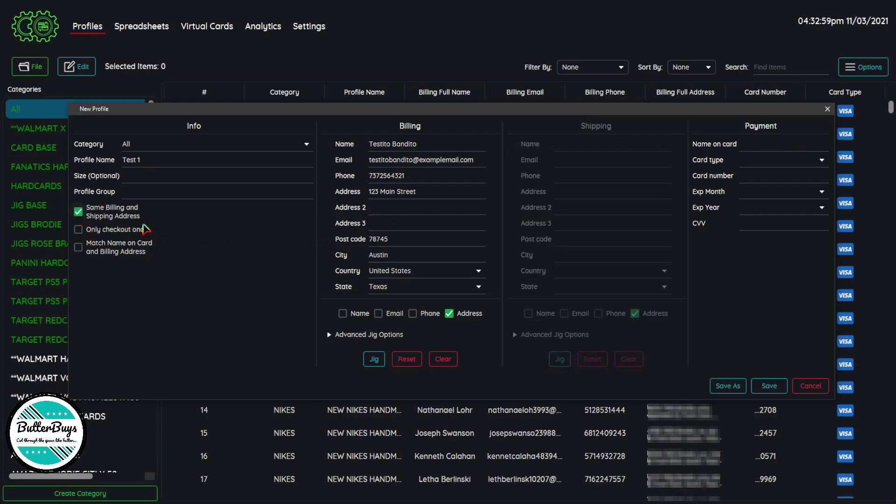
left_click(80, 230)
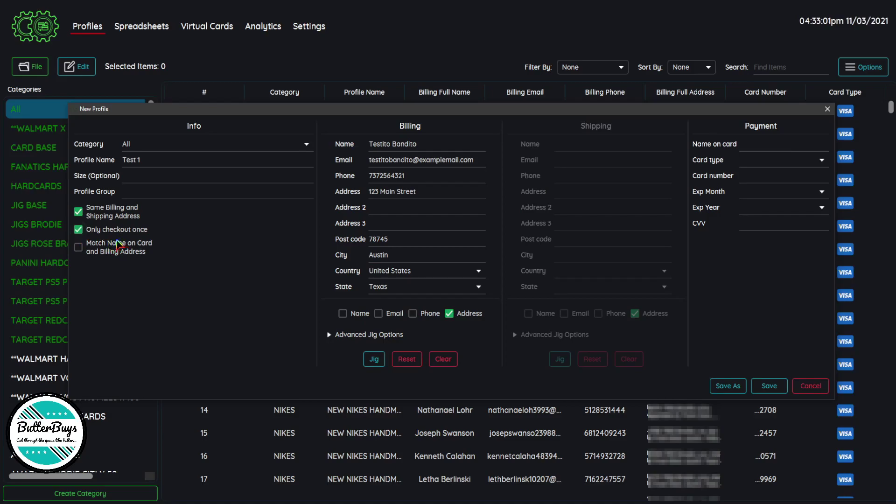
left_click(79, 249)
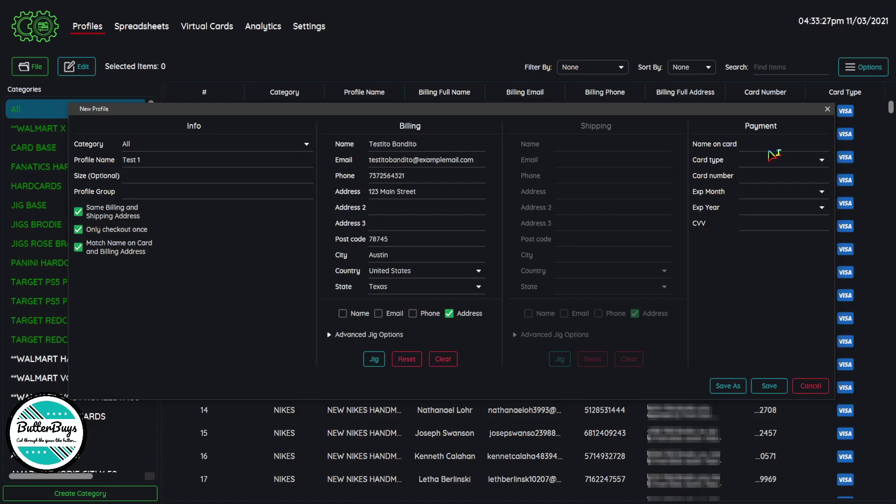
- Set the payment card type to Visa, replacing the wrongly entered value
left_click(800, 166)
type("1234567898")
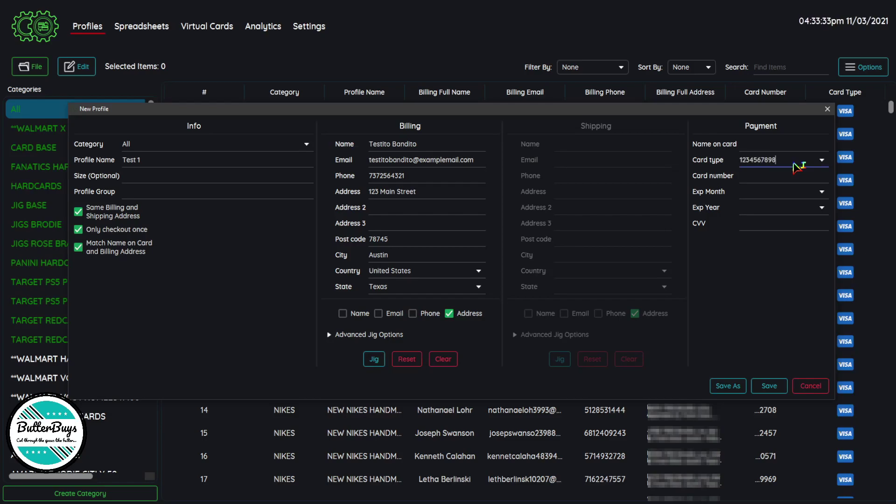
left_click(772, 178)
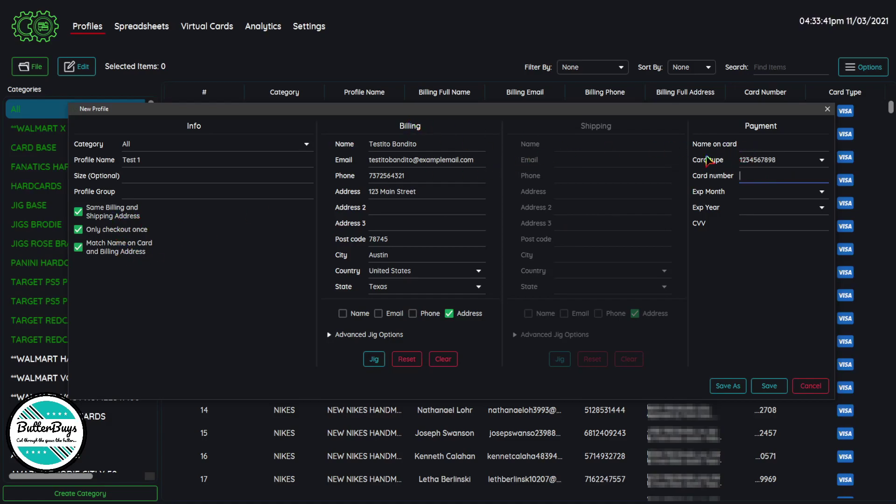
double_click(778, 161)
left_click(818, 163)
left_click(760, 176)
- Enter the card number, expiry month 10, expiry year 2024 and the CVV
type("123456789123")
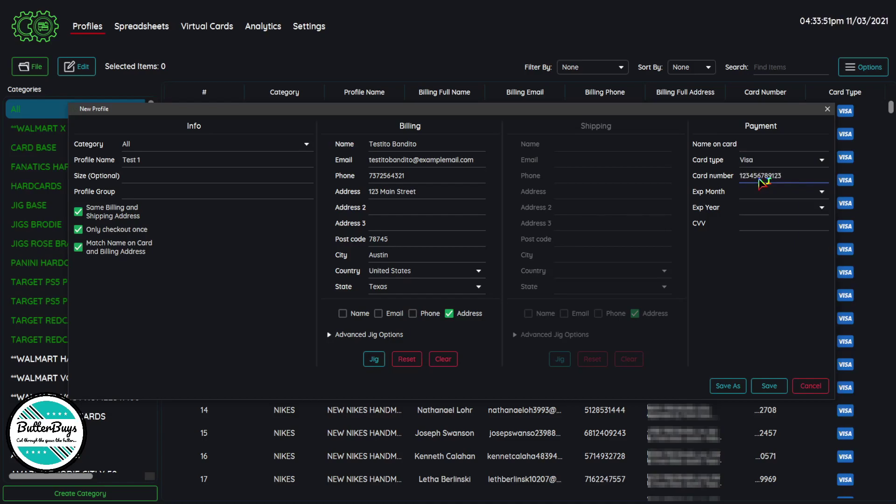
left_click(761, 194)
type("10")
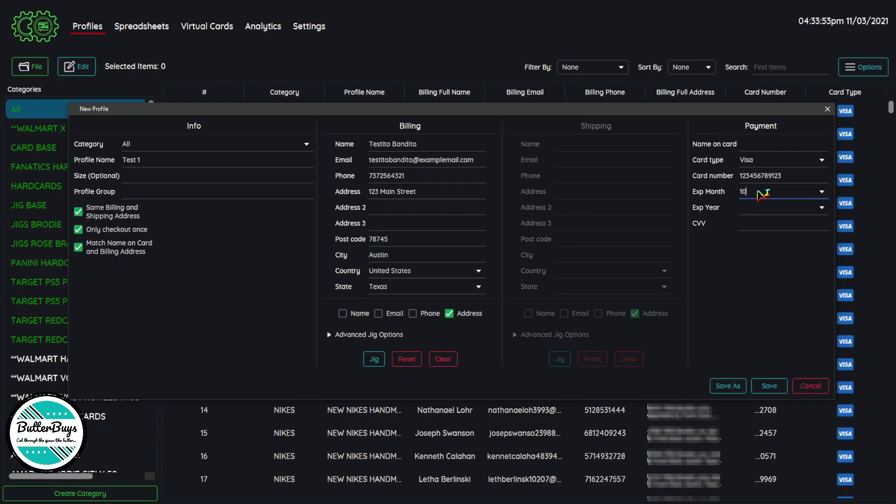
left_click(749, 211)
type("2024")
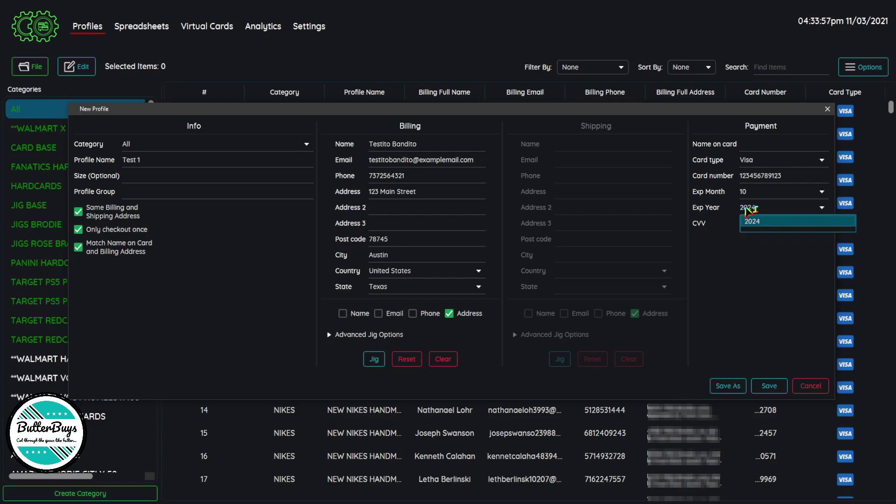
key("Return")
left_click(749, 230)
type("303")
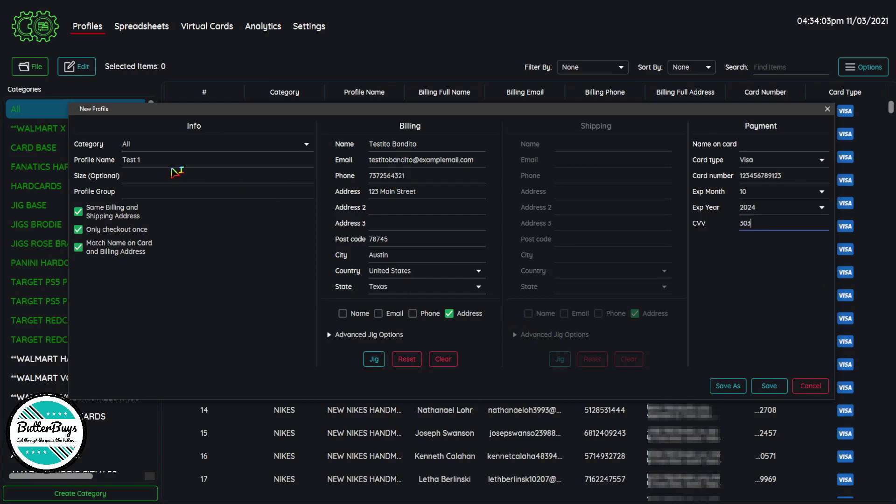
- Change the profile category from All to TEST VCC and save the profile
left_click(149, 149)
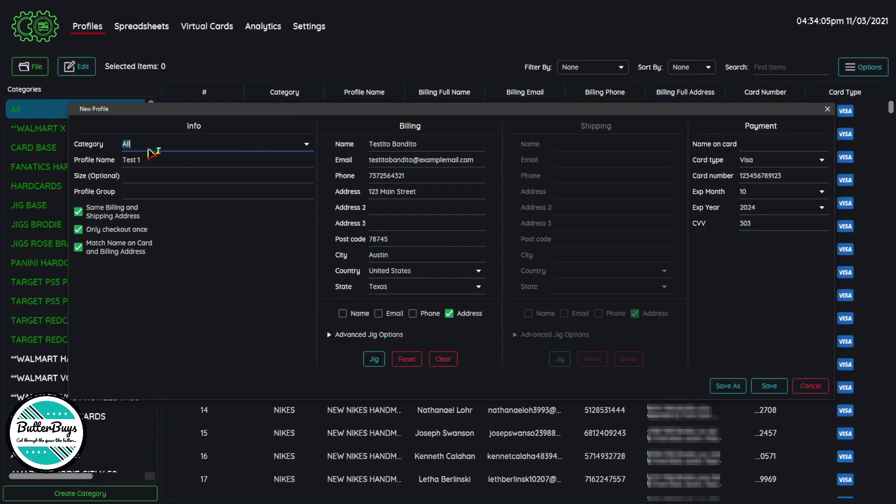
type("TEST")
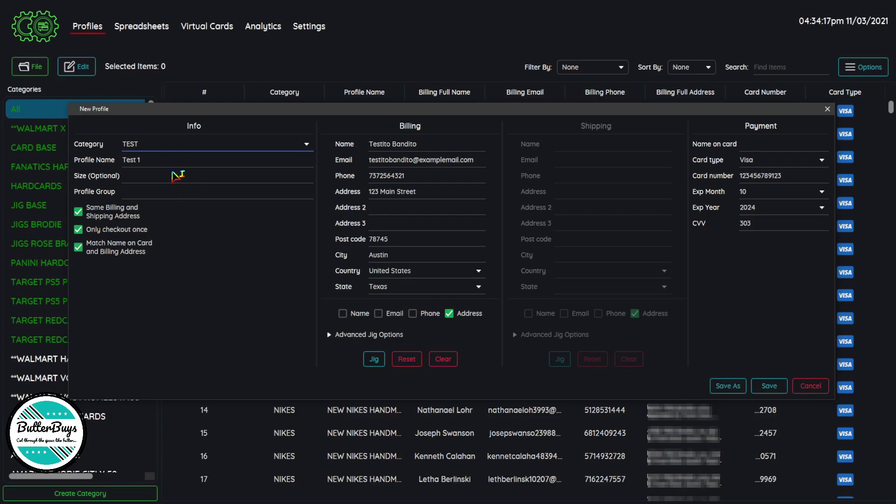
type("VCC")
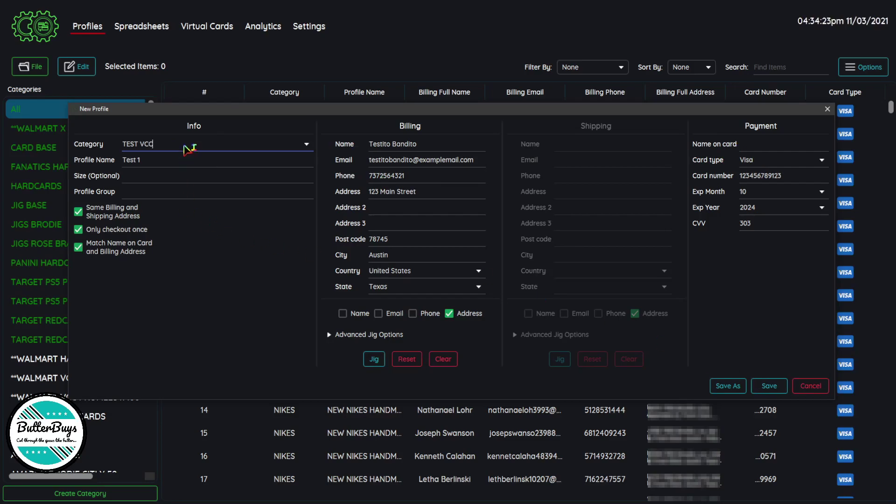
left_click(770, 385)
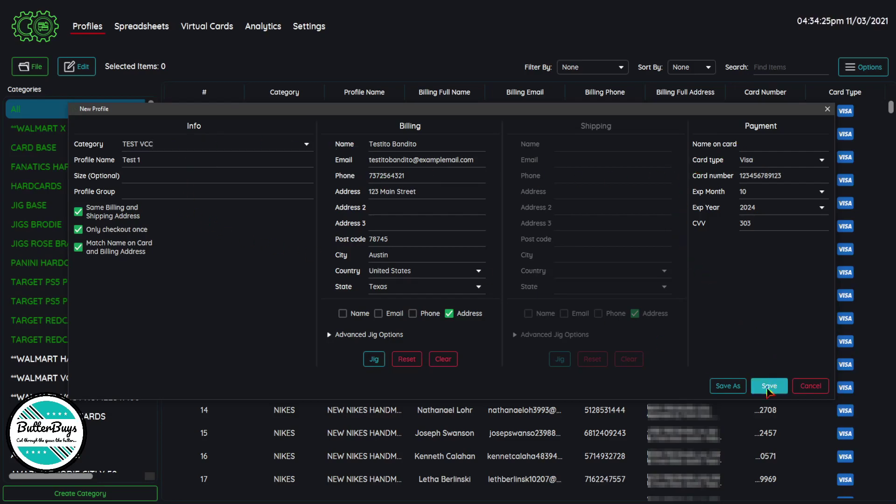
- Show the TEST VCC category, reopen the Test 1 profile and save it again
scroll(89, 269, "down", 5)
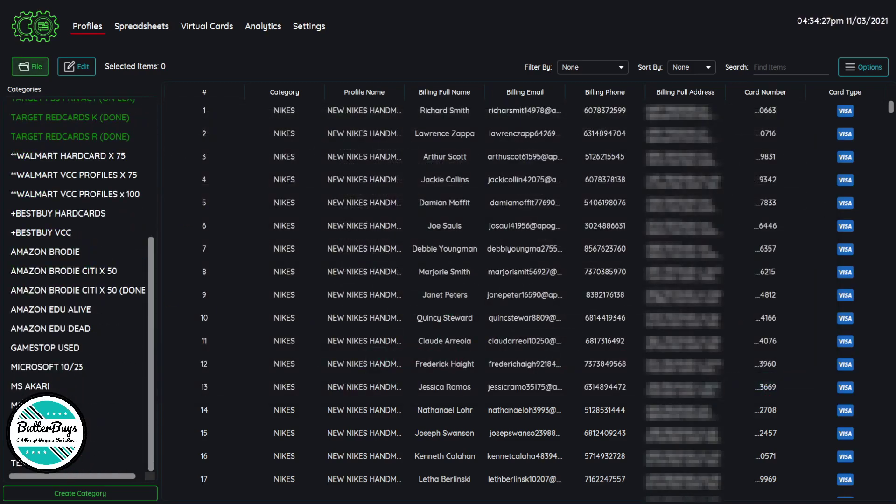
left_click(112, 462)
left_click(615, 110)
double_click(615, 110)
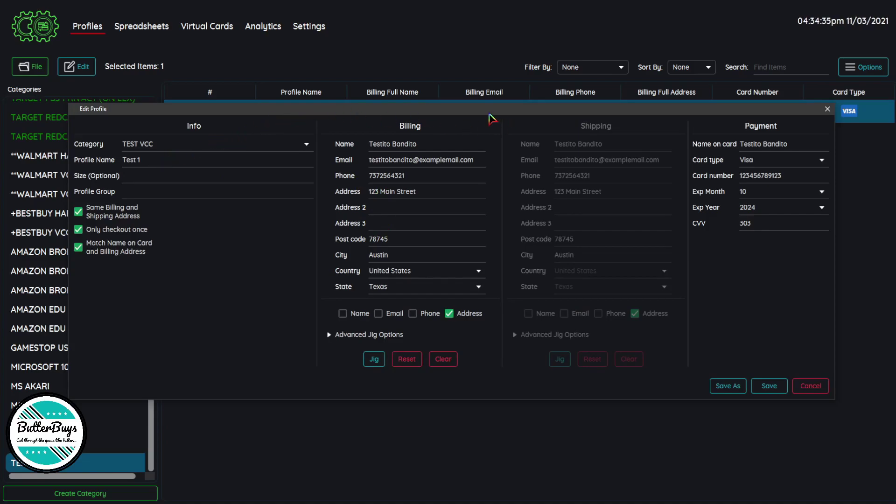
left_click(769, 385)
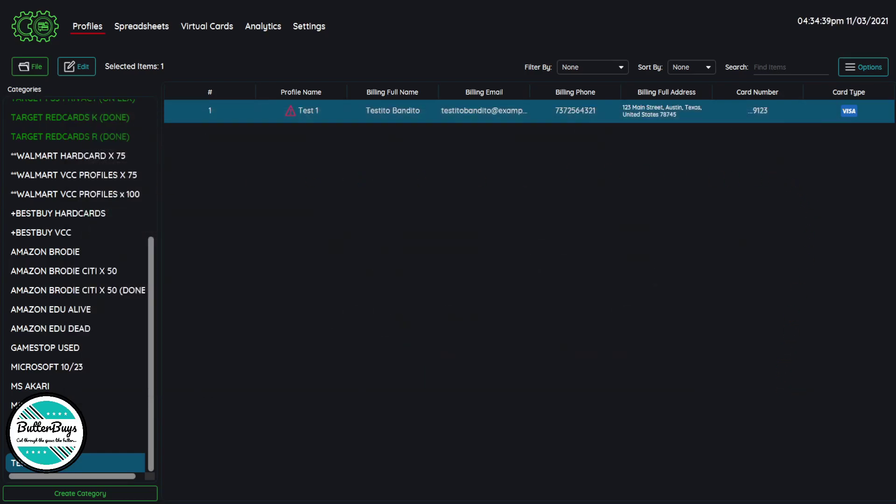